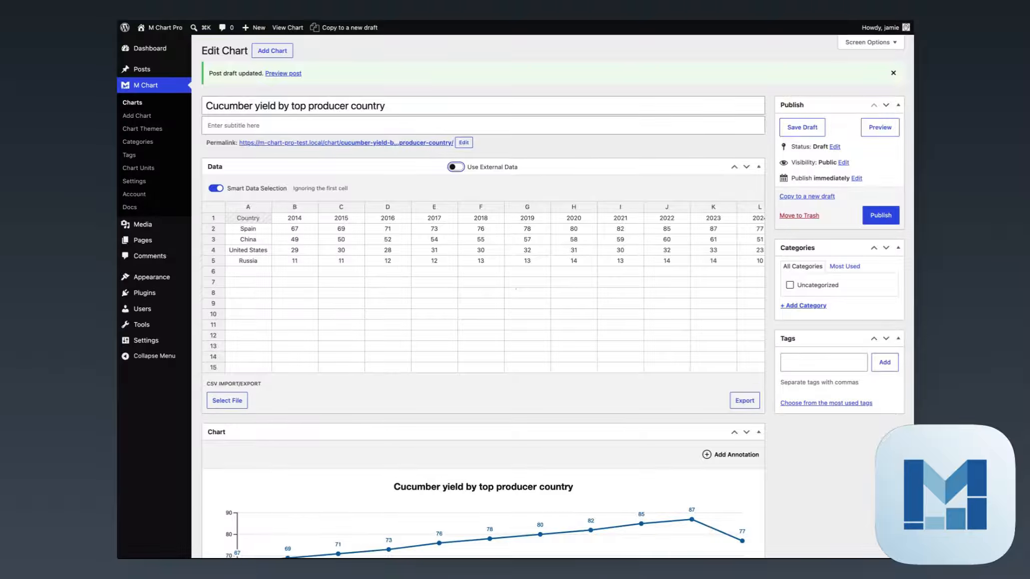
# - Turn on Use External Data so Google Sheets becomes the source, with a 1-day refresh
pyautogui.hscroll(3, 425, 294)
pyautogui.hscroll(-3, 425, 294)
pyautogui.scroll(-1, 516, 303)
pyautogui.scroll(-5, 681, 451)
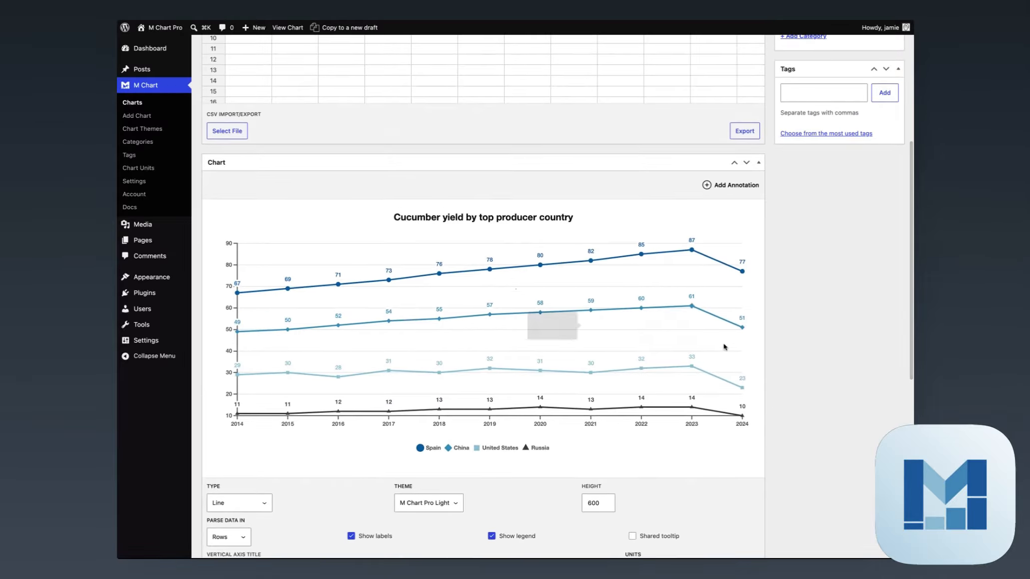
pyautogui.scroll(5, 851, 401)
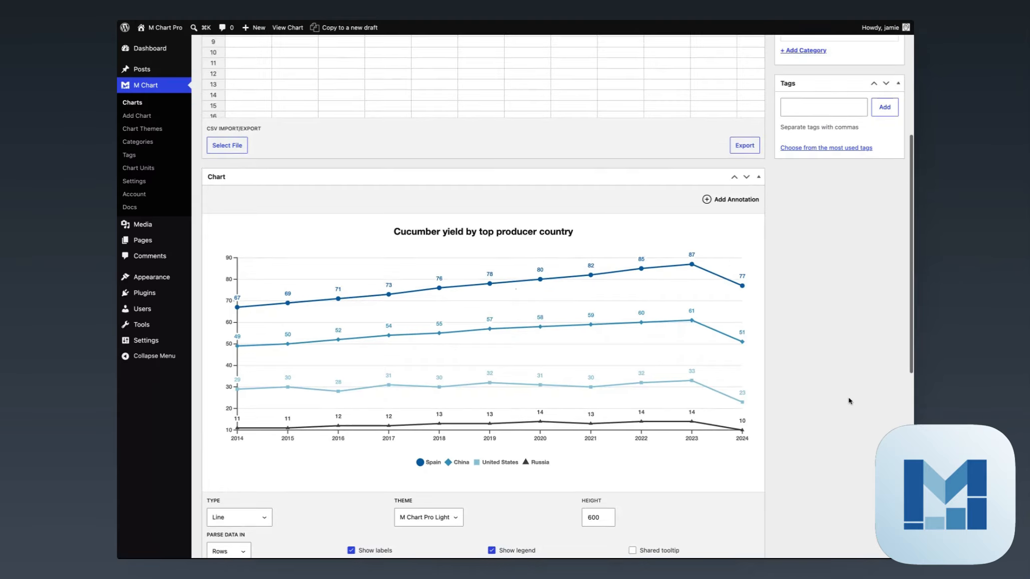
pyautogui.scroll(1, 270, 270)
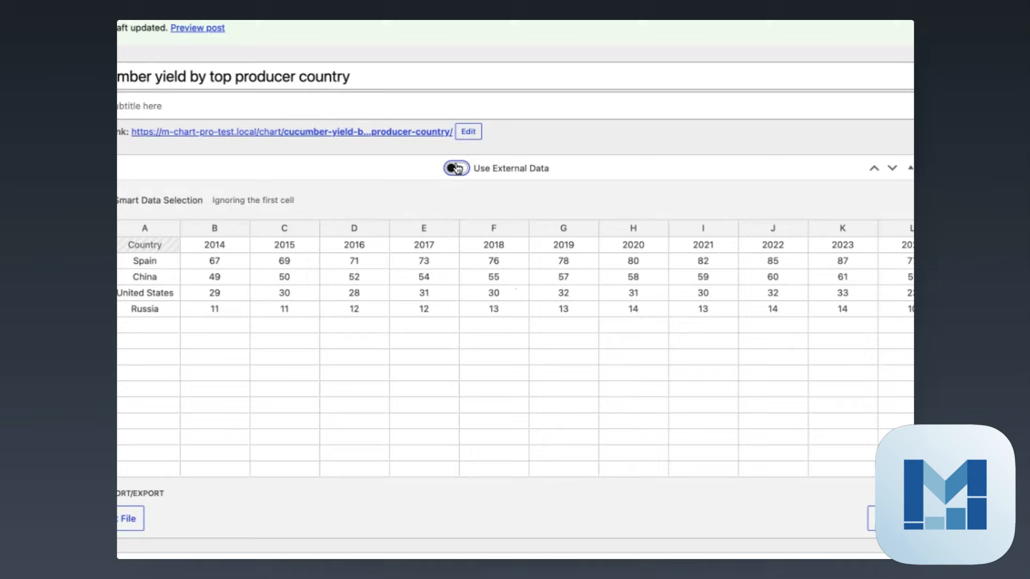
pyautogui.click(455, 167)
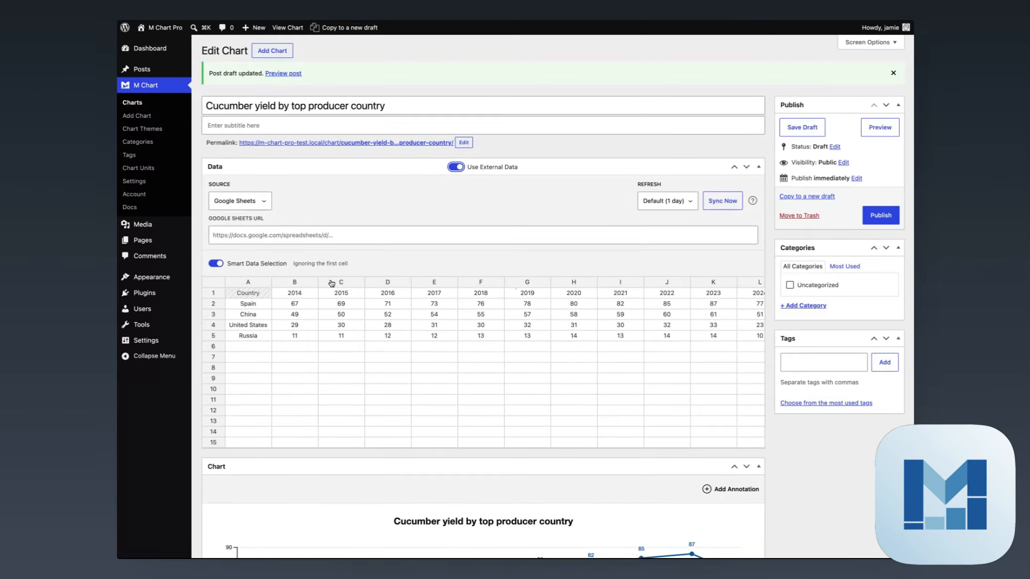
pyautogui.hscroll(1, 270, 389)
pyautogui.hscroll(2, 332, 314)
pyautogui.hscroll(-5, 333, 314)
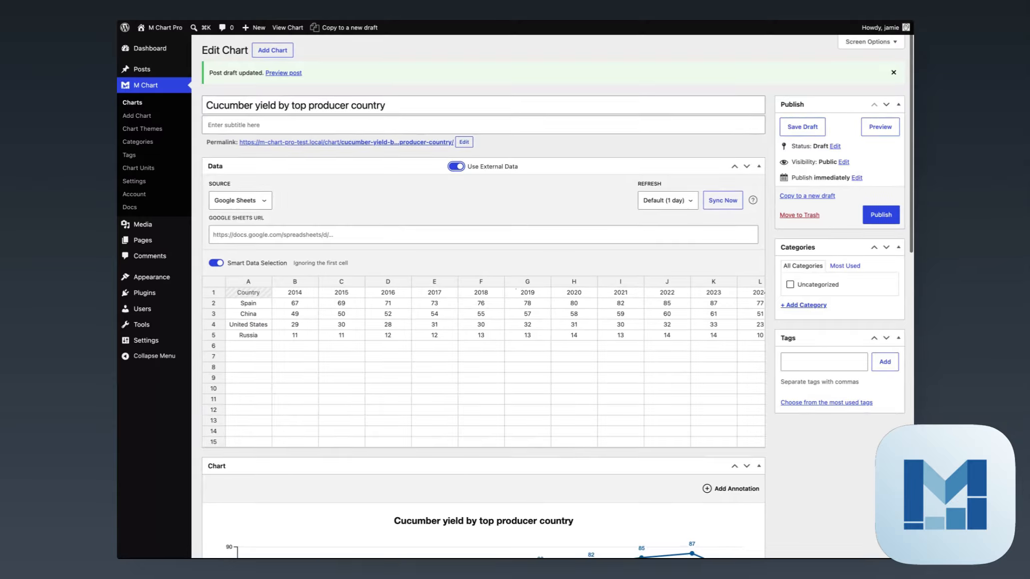
pyautogui.scroll(-1, 441, 271)
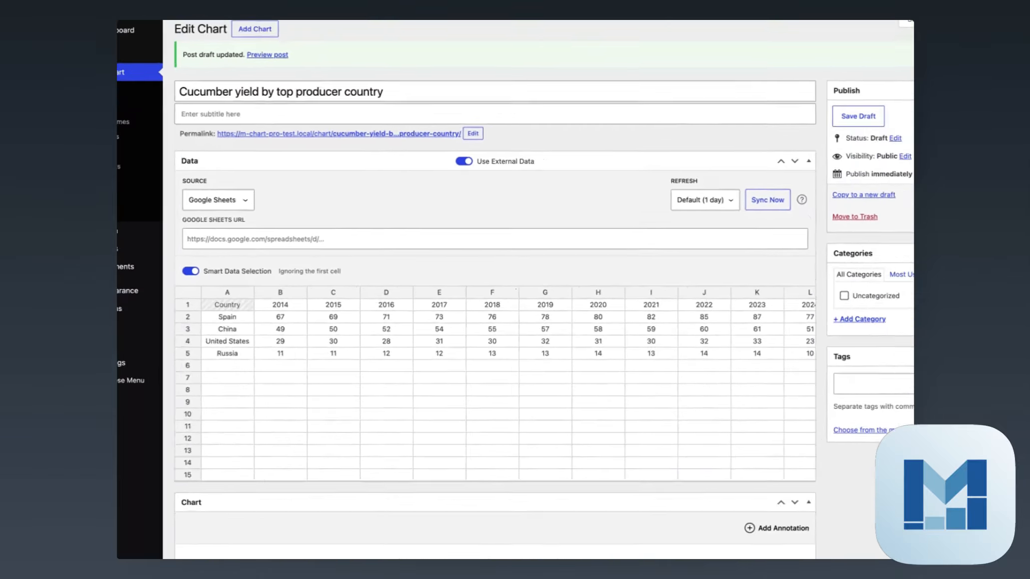
# - Paste the Yields By Top Producer sheet link into the Google Sheets URL field and review the ignored-row note
pyautogui.click(430, 239)
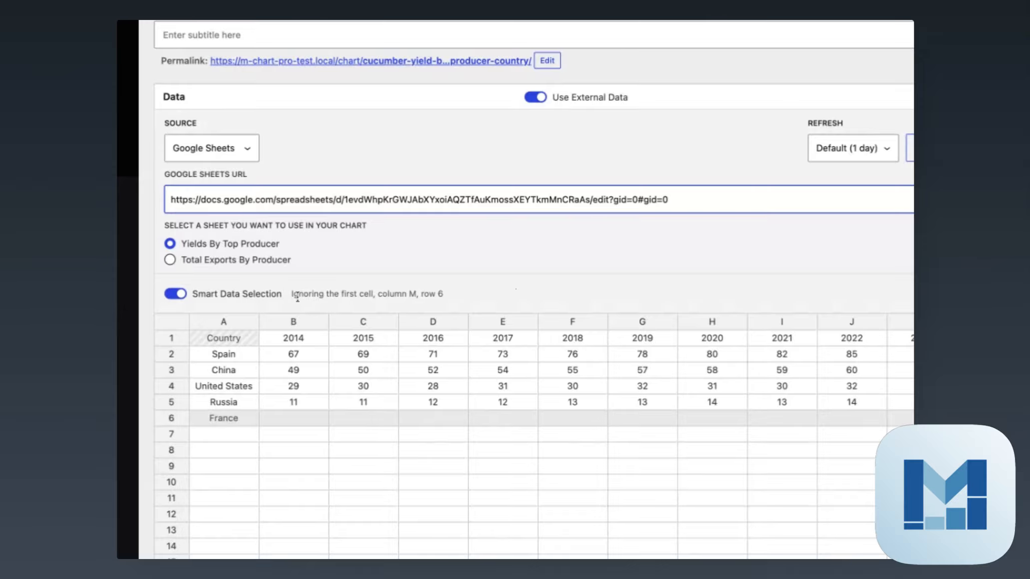
pyautogui.moveTo(297, 295); pyautogui.dragTo(444, 296)
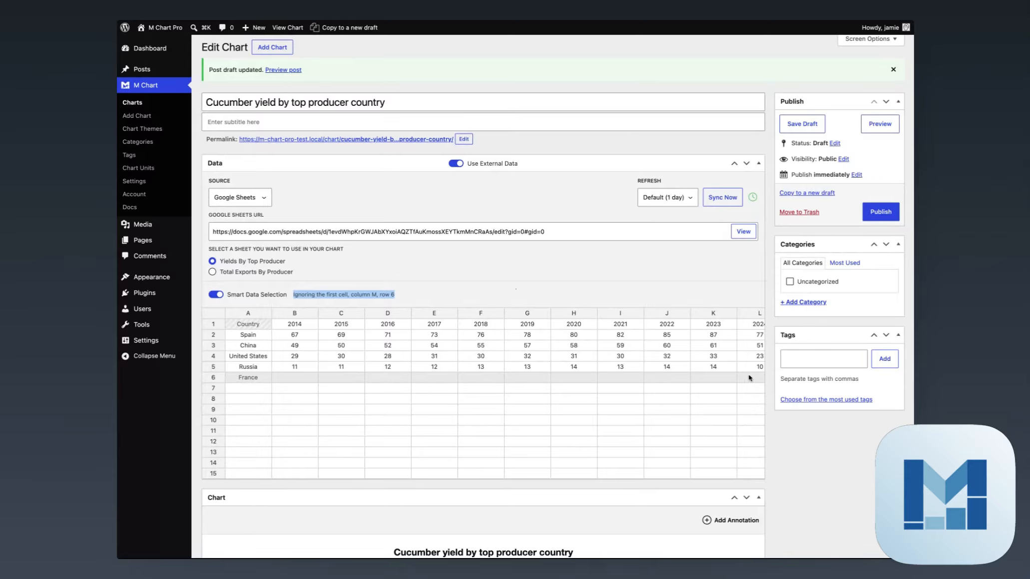
pyautogui.hscroll(1, 565, 354)
pyautogui.hscroll(5, 565, 354)
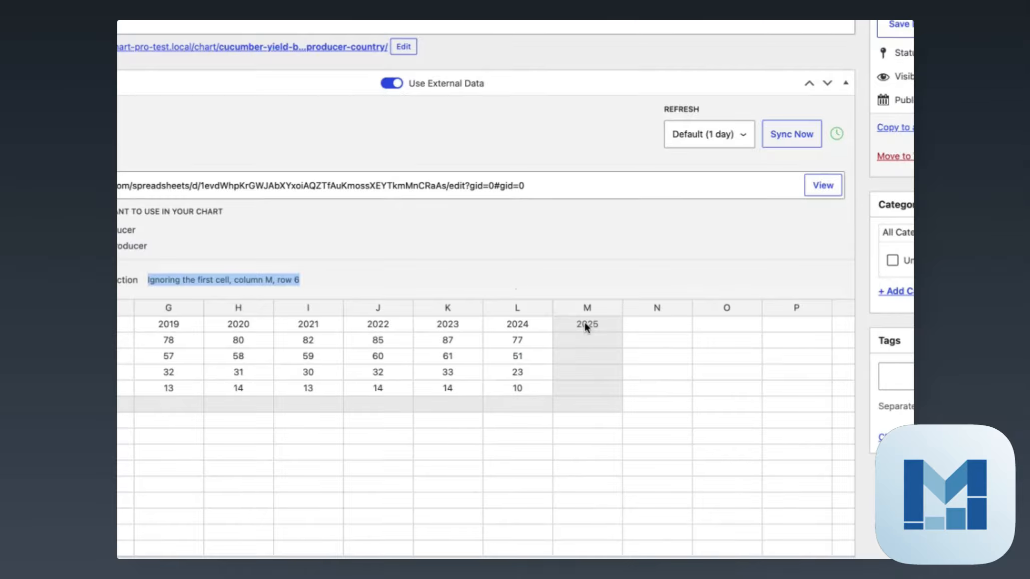
pyautogui.click(585, 325)
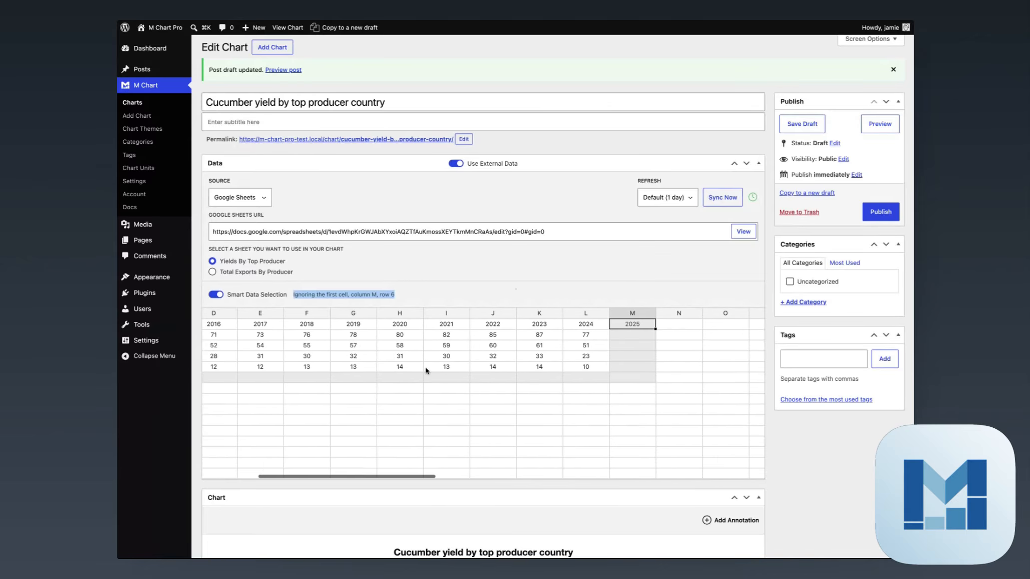
pyautogui.hscroll(-5, 425, 369)
pyautogui.scroll(-10, 830, 460)
pyautogui.scroll(9, 831, 460)
pyautogui.scroll(1, 830, 460)
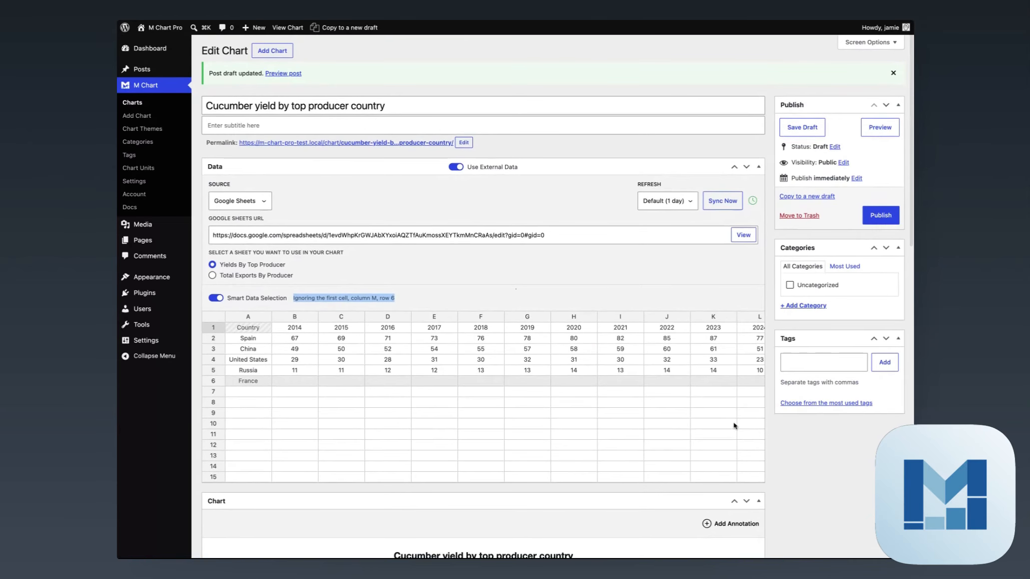
pyautogui.click(738, 241)
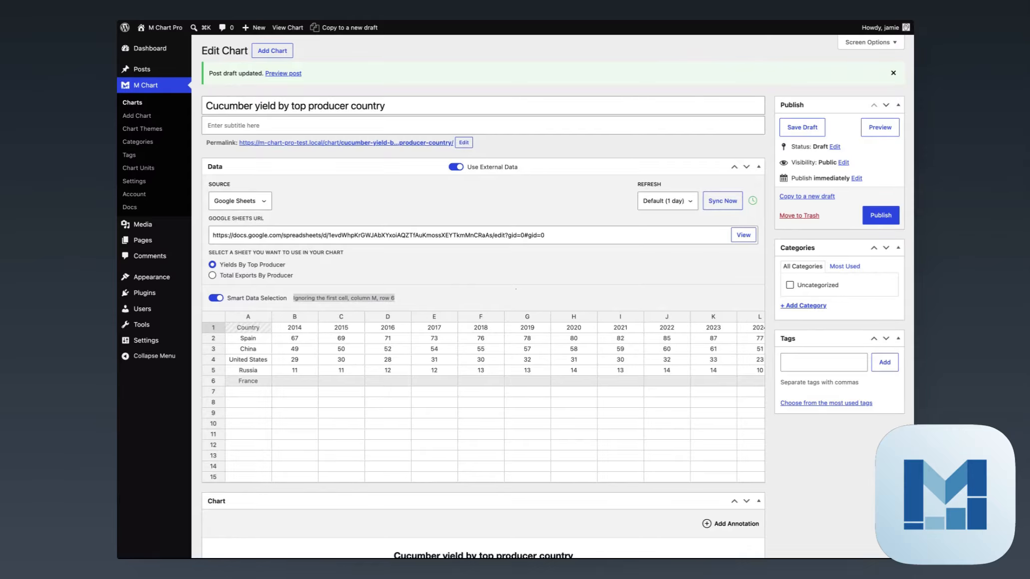
pyautogui.hscroll(5, 621, 391)
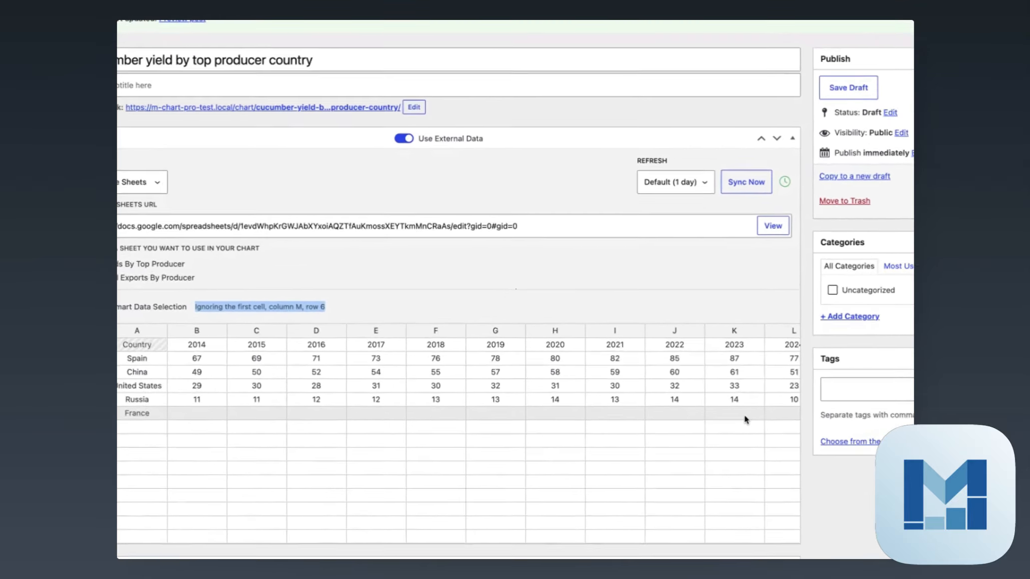
pyautogui.hscroll(5, 737, 416)
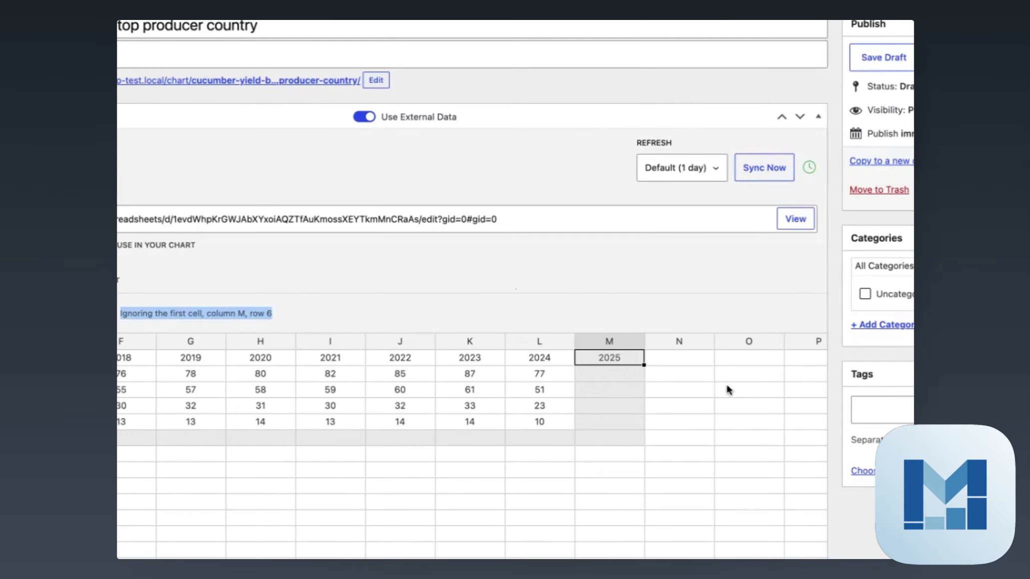
pyautogui.click(640, 269)
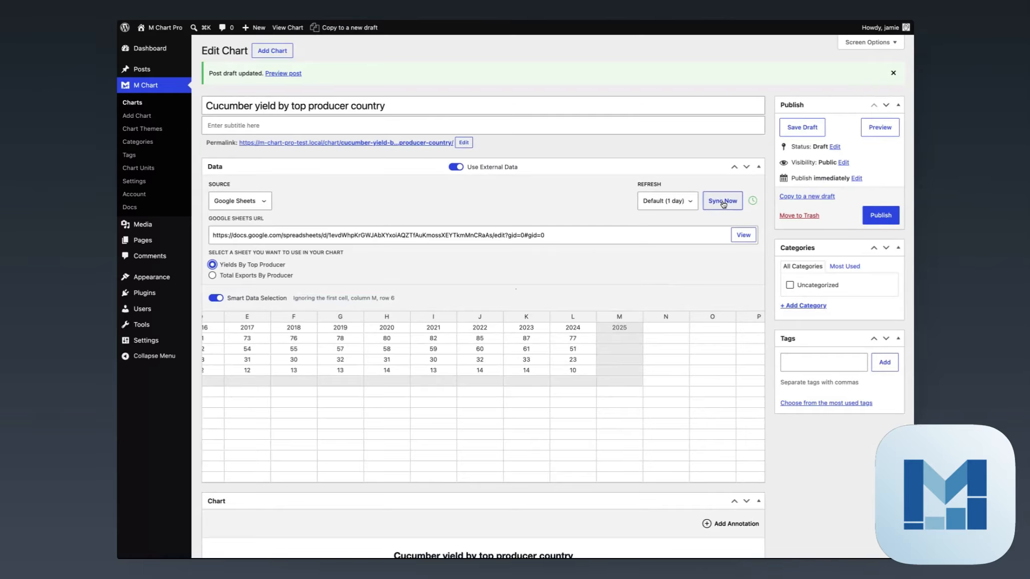
# - Refresh the sheet data and review the line chart, now extending to 2025 with Spain at 83
pyautogui.click(719, 204)
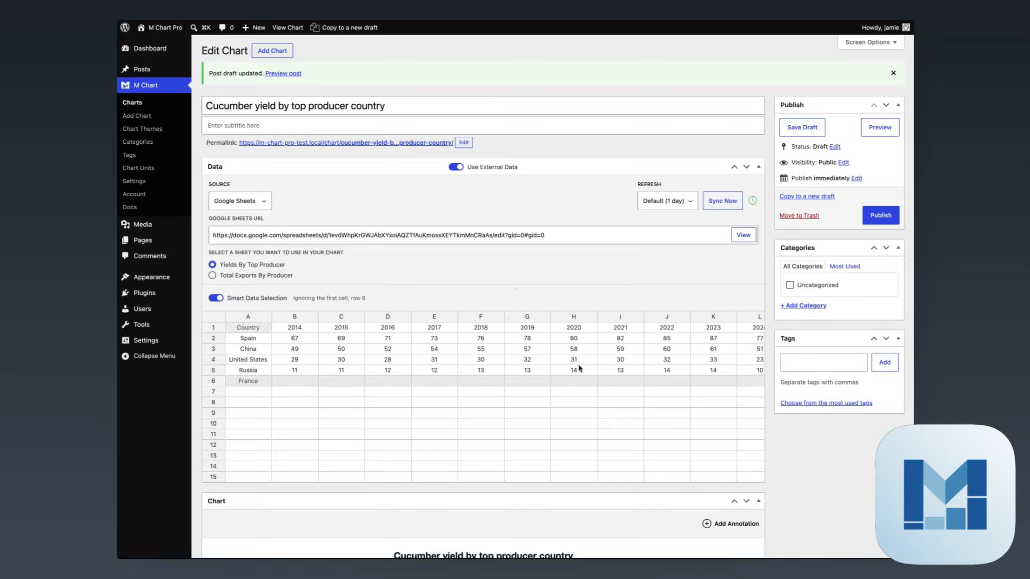
pyautogui.hscroll(5, 571, 350)
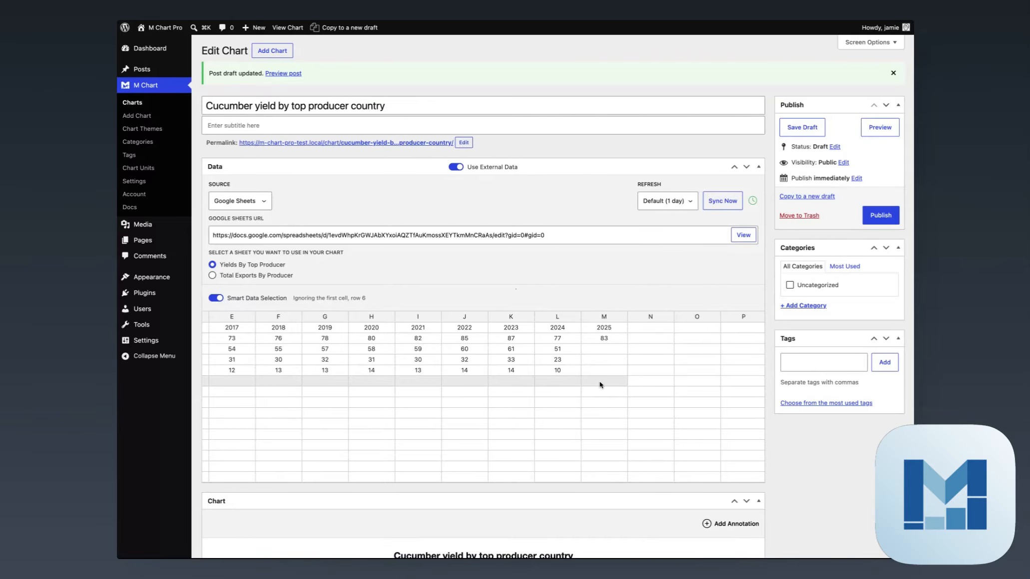
pyautogui.scroll(-5, 632, 316)
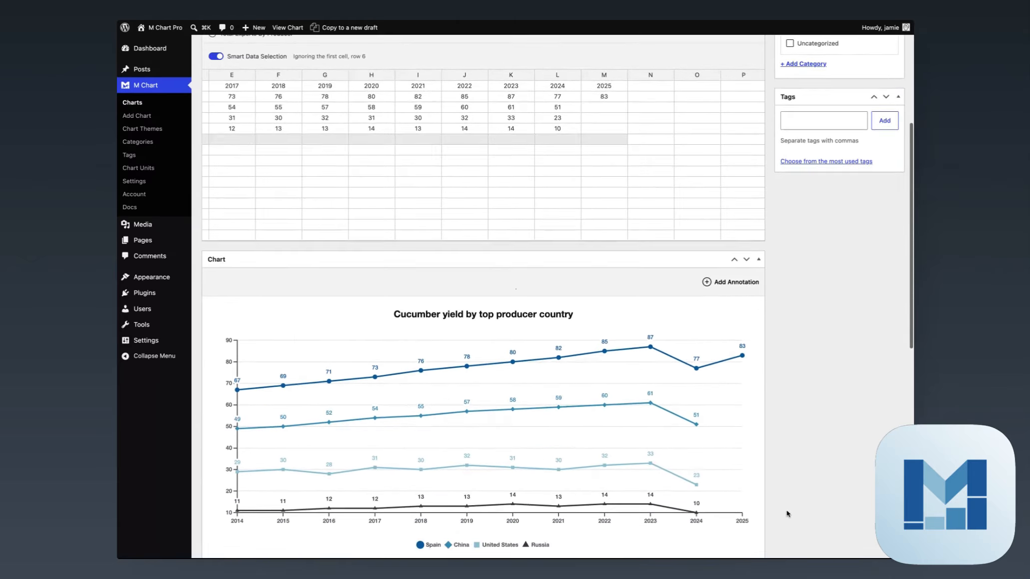
pyautogui.scroll(-4, 787, 513)
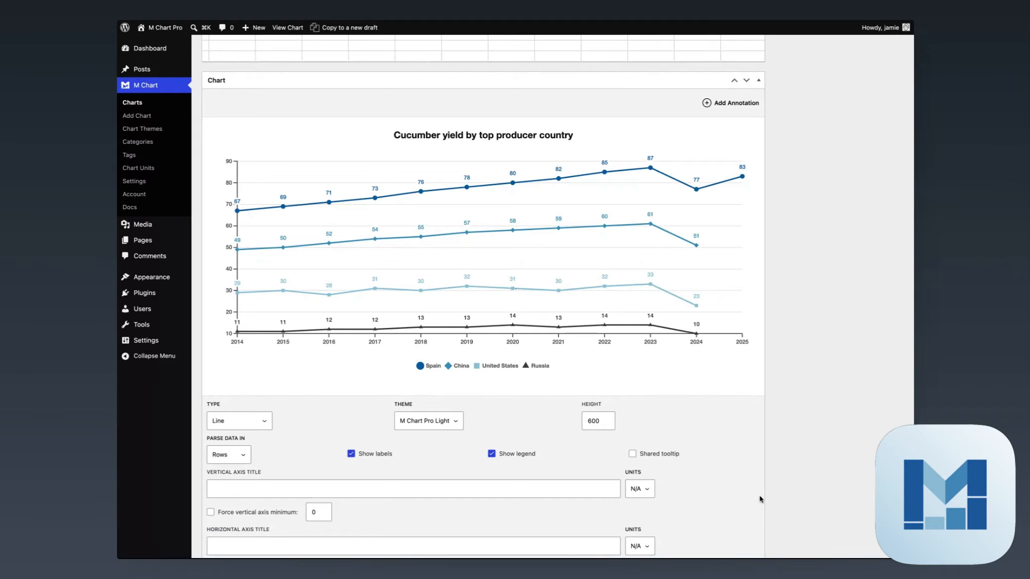
pyautogui.scroll(9, 760, 500)
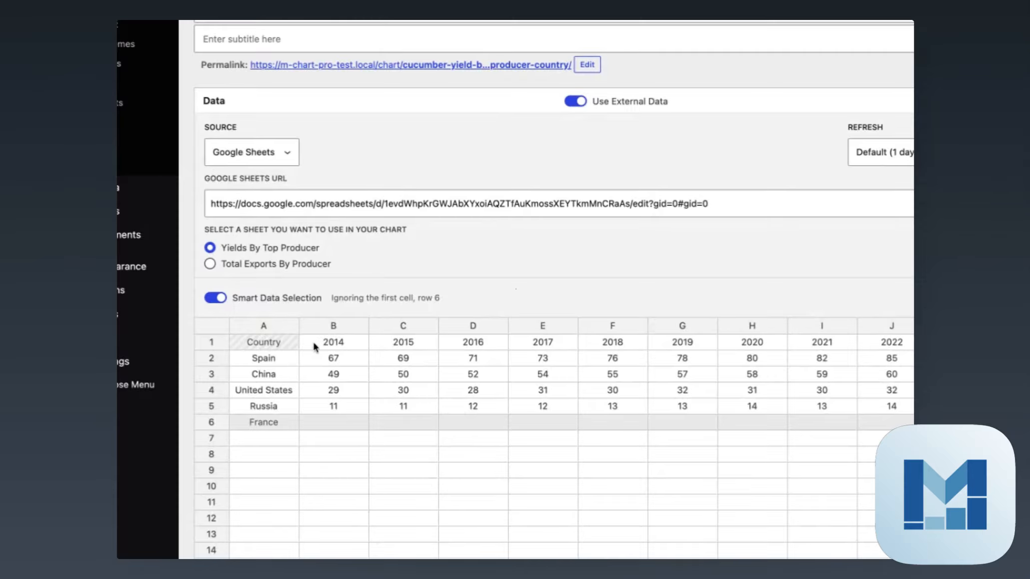
# - Turn off Smart Data Selection, toggling the corner-cell checkbox off and back on, leaving France unchecked
pyautogui.click(216, 299)
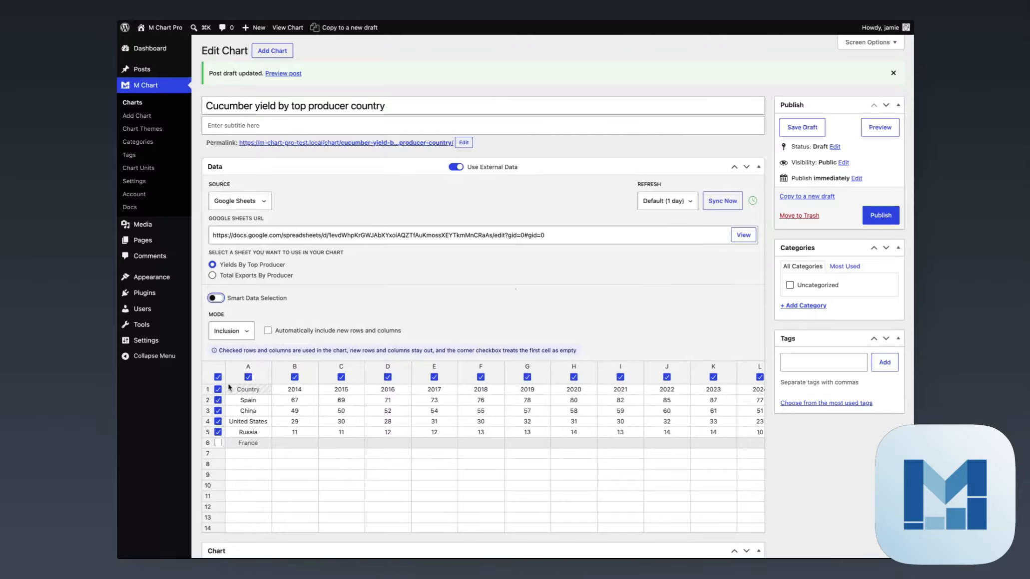
pyautogui.moveTo(219, 379)
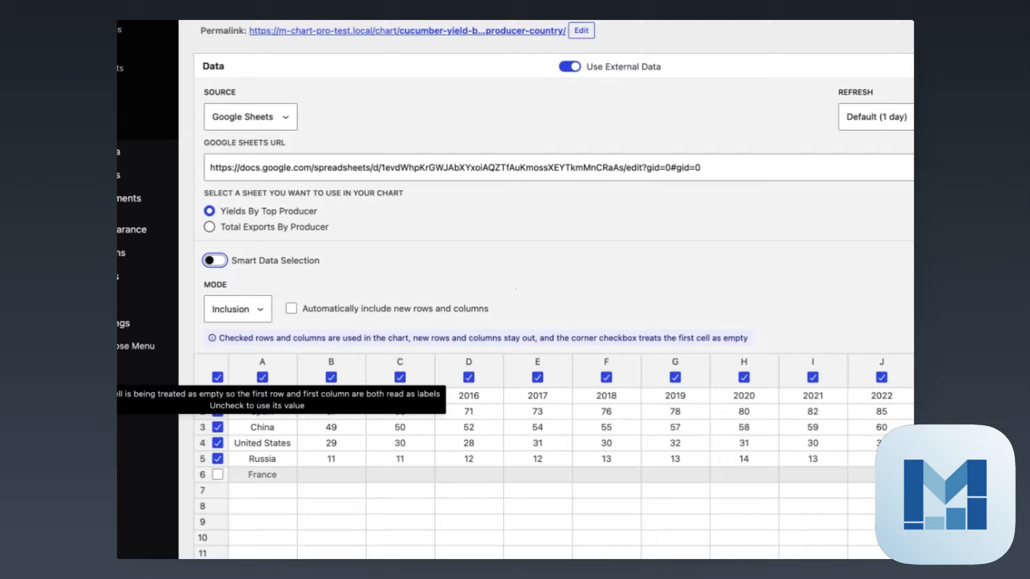
pyautogui.click(218, 377)
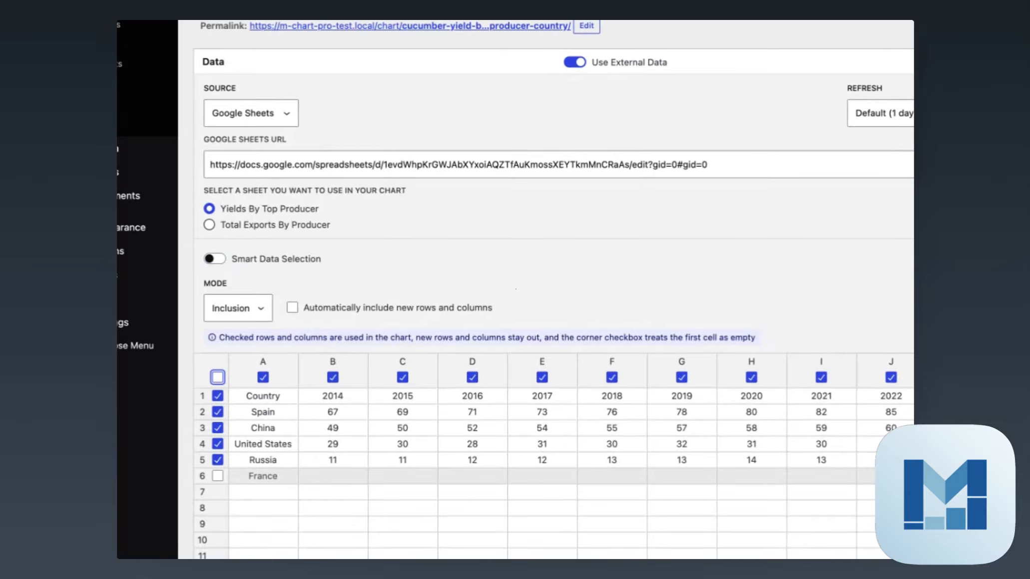
pyautogui.click(217, 377)
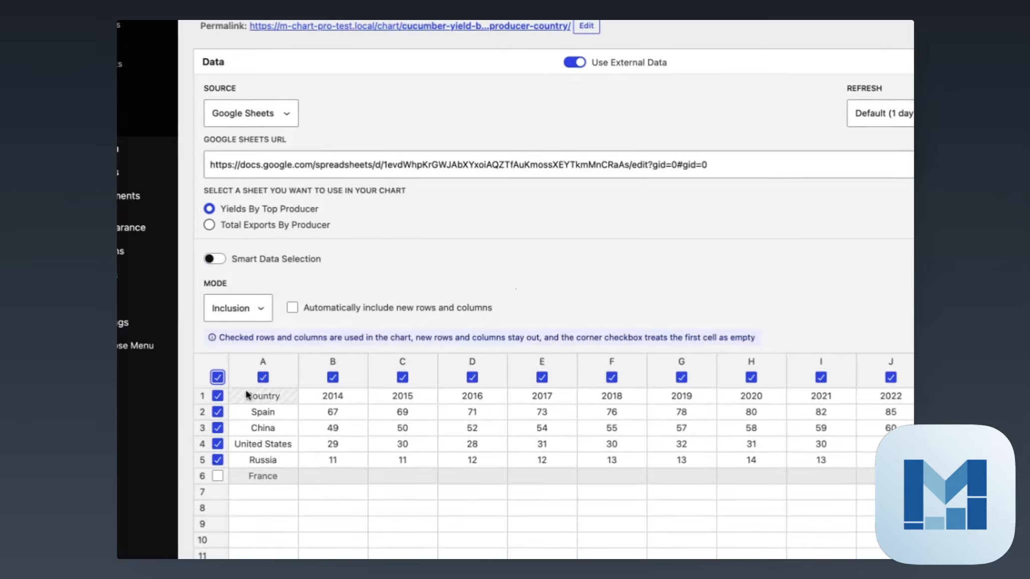
pyautogui.scroll(-2, 414, 420)
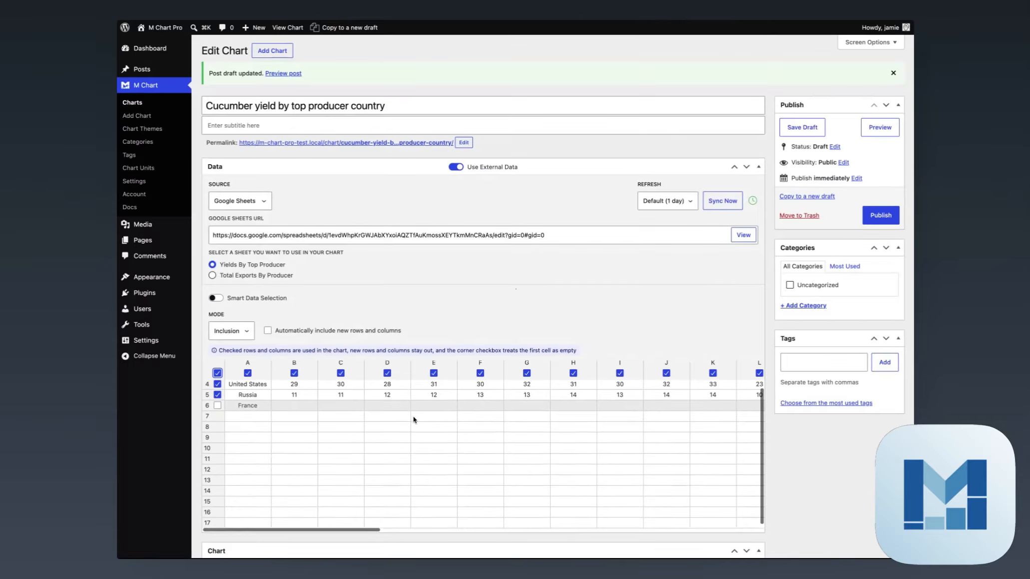
pyautogui.scroll(2, 457, 427)
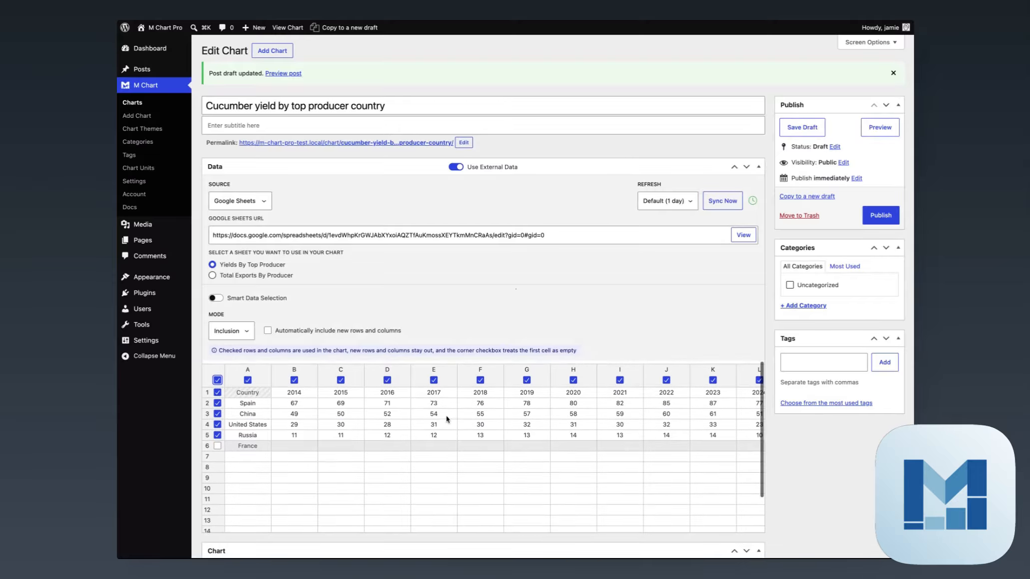
pyautogui.scroll(-8, 820, 477)
pyautogui.scroll(8, 821, 477)
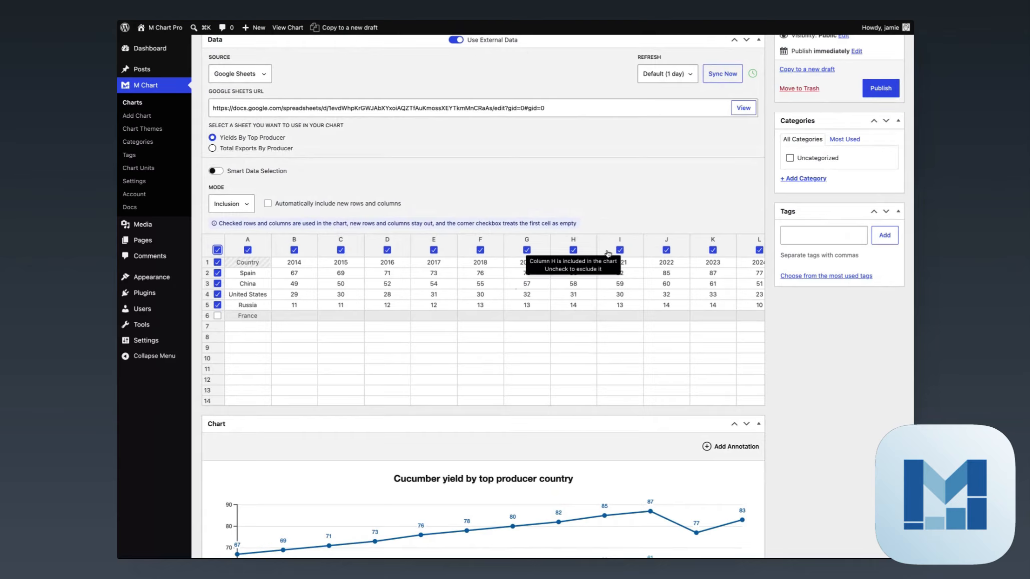
pyautogui.moveTo(202, 282)
pyautogui.hscroll(5, 696, 283)
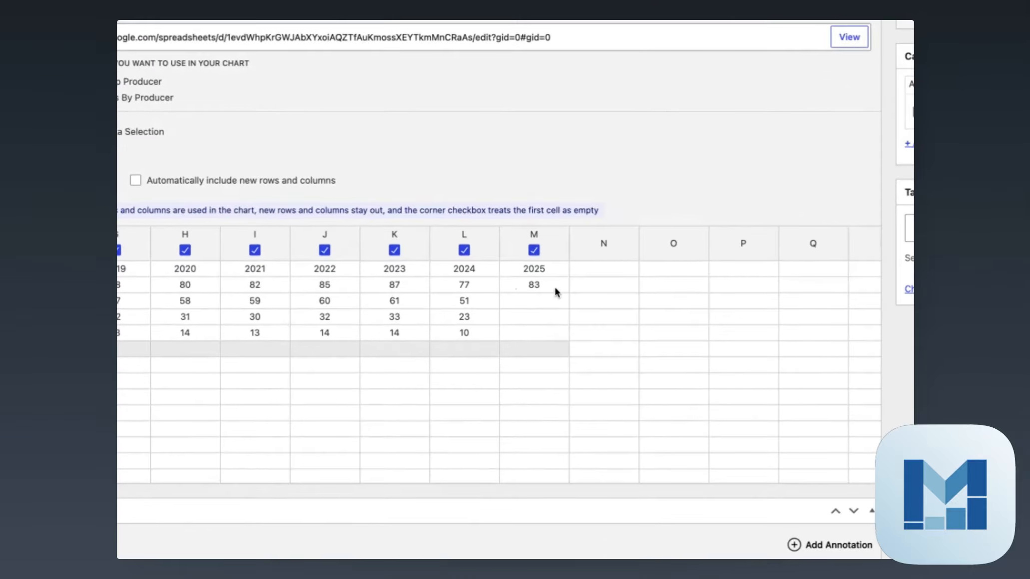
# - Uncheck column M (2025) and confirm the chart preview runs 2014–2024
pyautogui.click(534, 250)
pyautogui.scroll(-10, 808, 392)
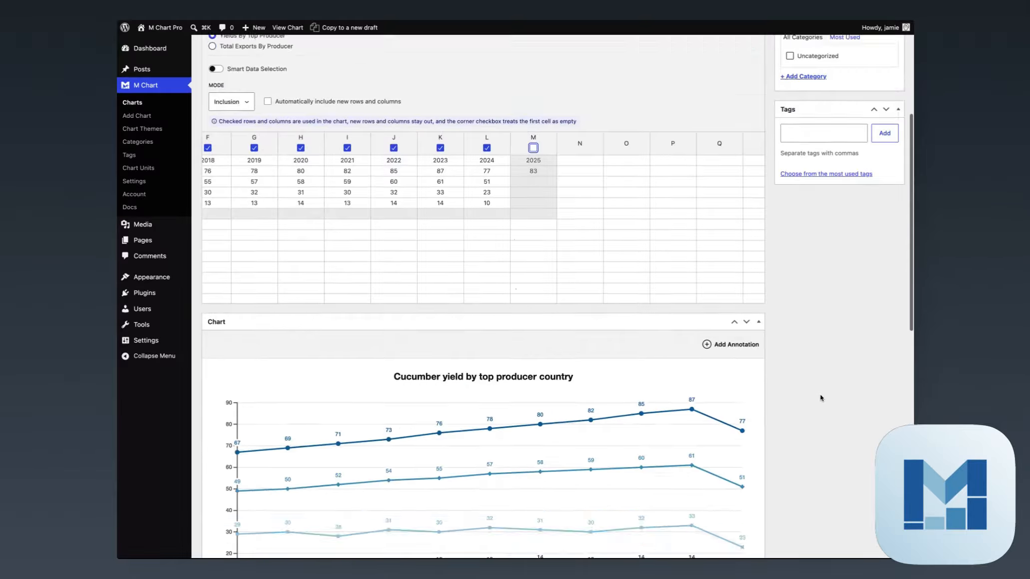
pyautogui.scroll(6, 809, 391)
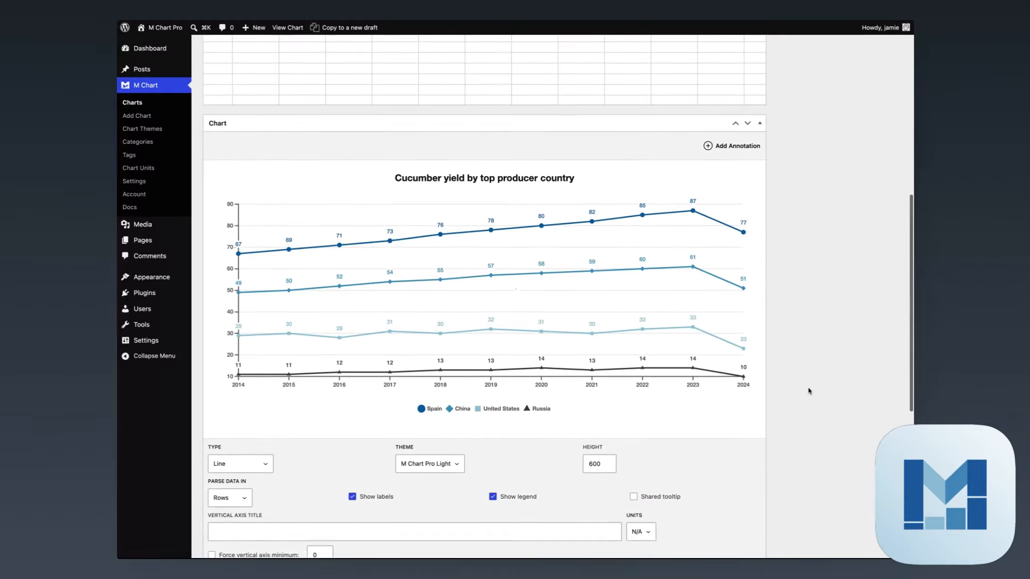
pyautogui.hscroll(-5, 683, 333)
pyautogui.scroll(1, 684, 333)
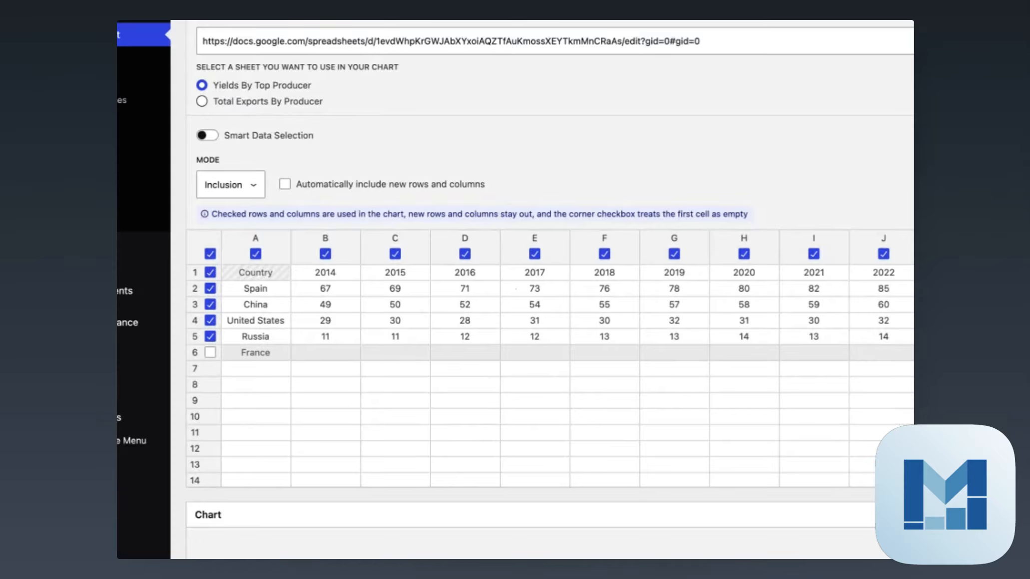
pyautogui.click(230, 185)
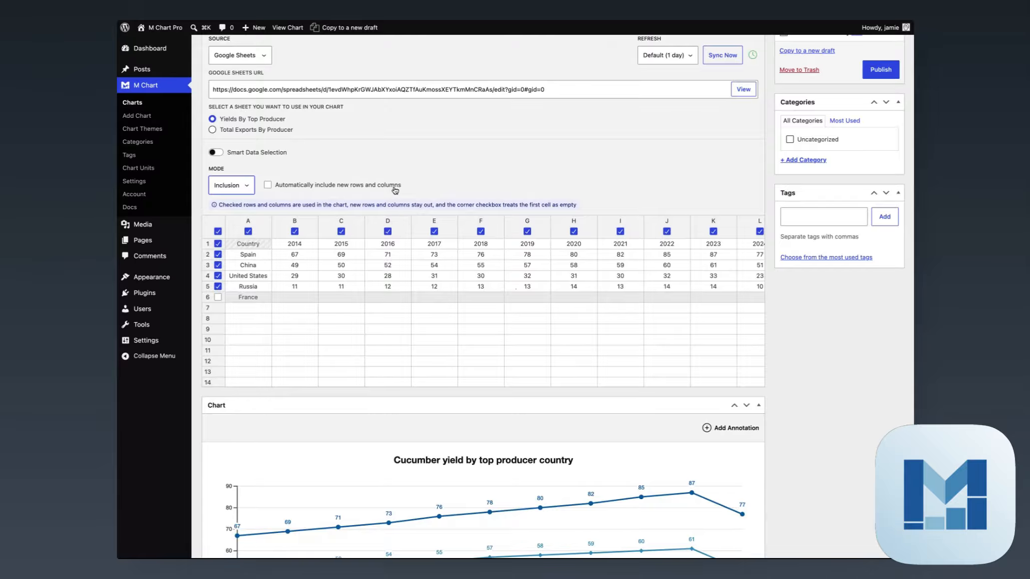
pyautogui.scroll(-5, 809, 330)
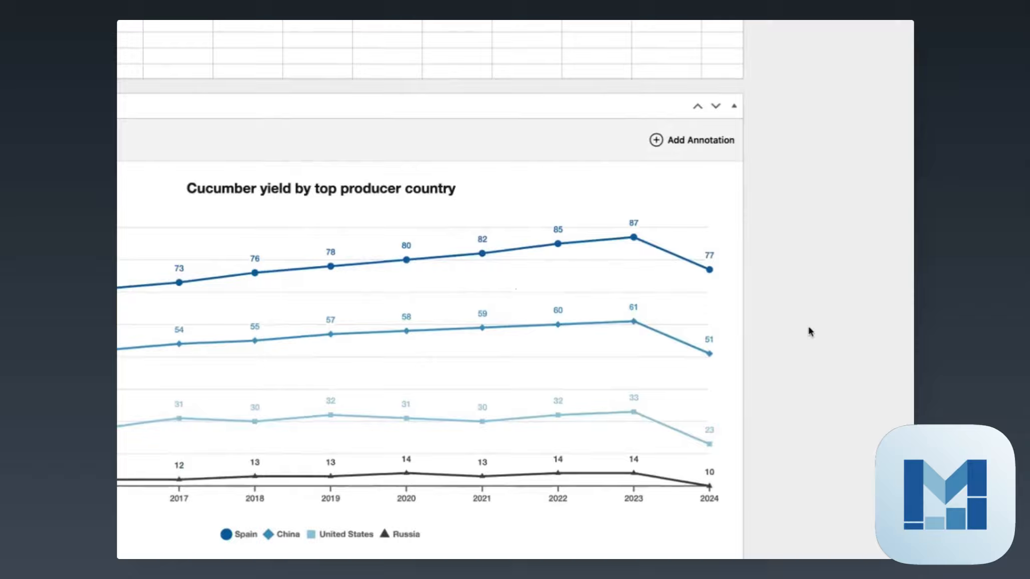
pyautogui.scroll(-5, 810, 332)
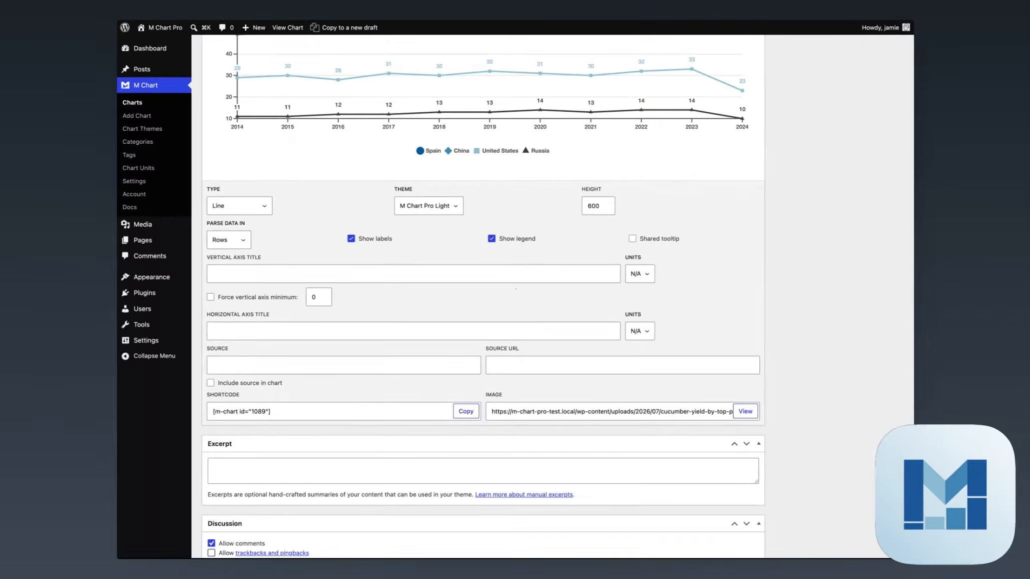
pyautogui.scroll(15, 557, 297)
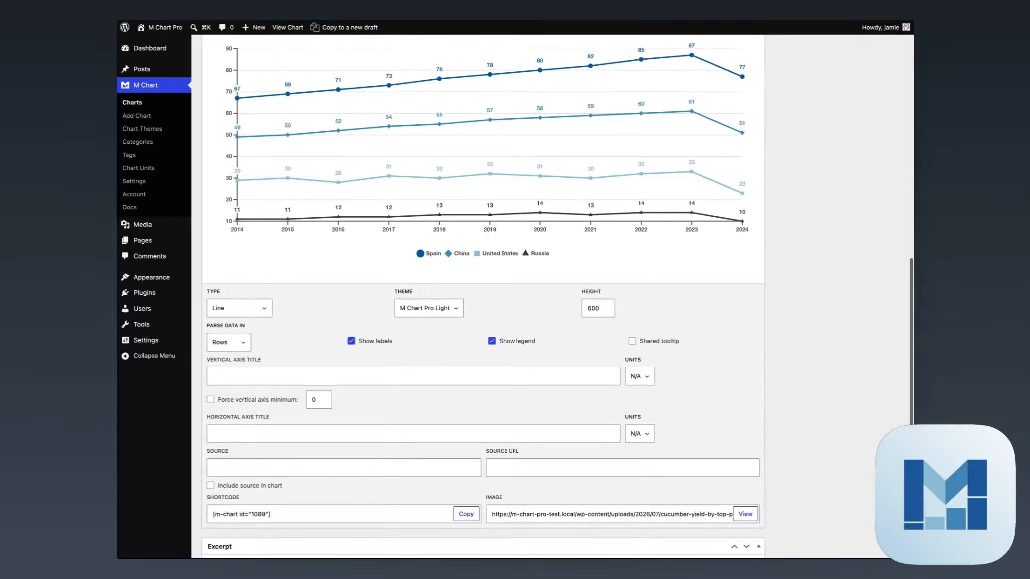